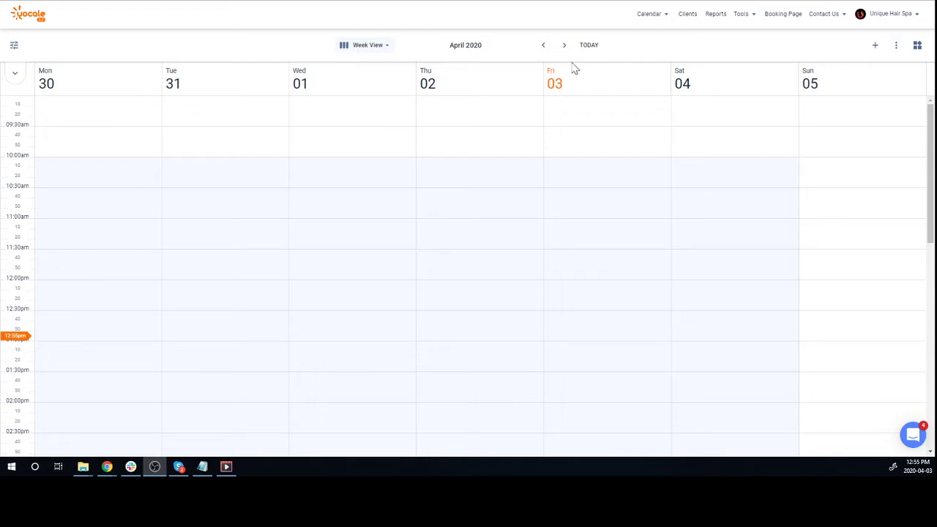
Go to Yocale's Business Tools page to reach the online booking widget settings.
click(743, 14)
click(756, 30)
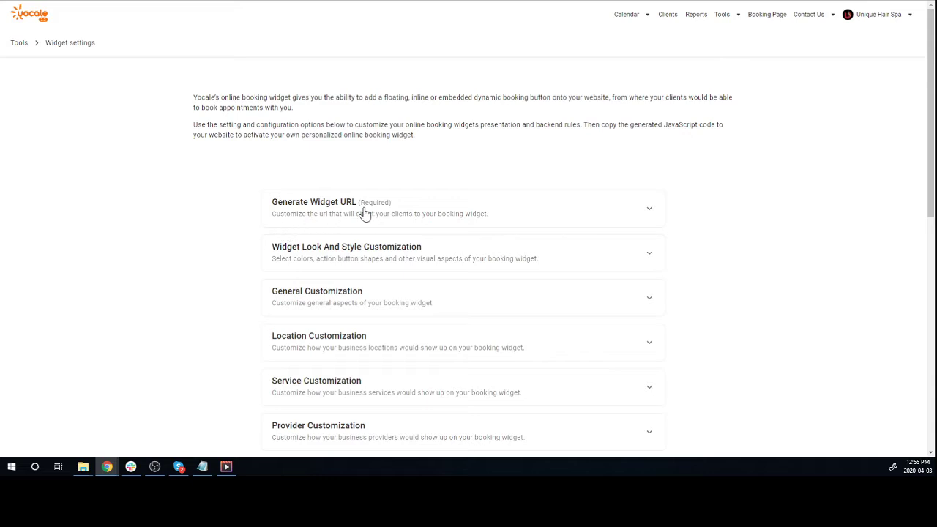
Expand Generate Widget URL and check the booking URL ending in unique_hair_spa.
click(363, 213)
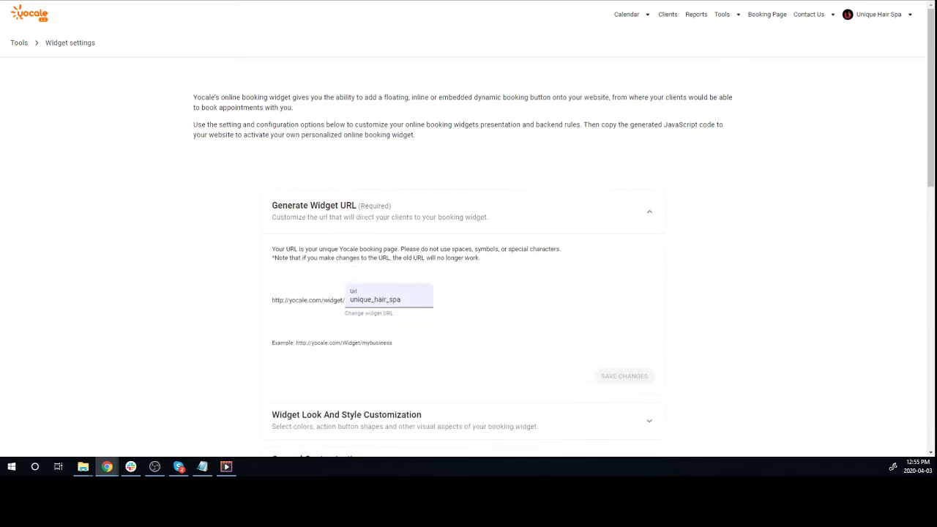
drag(403, 299, 333, 311)
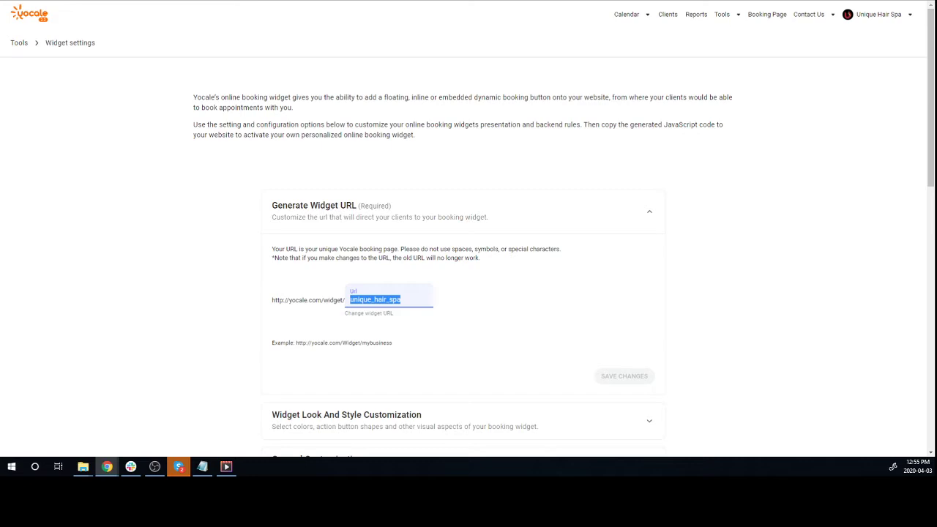
click(712, 250)
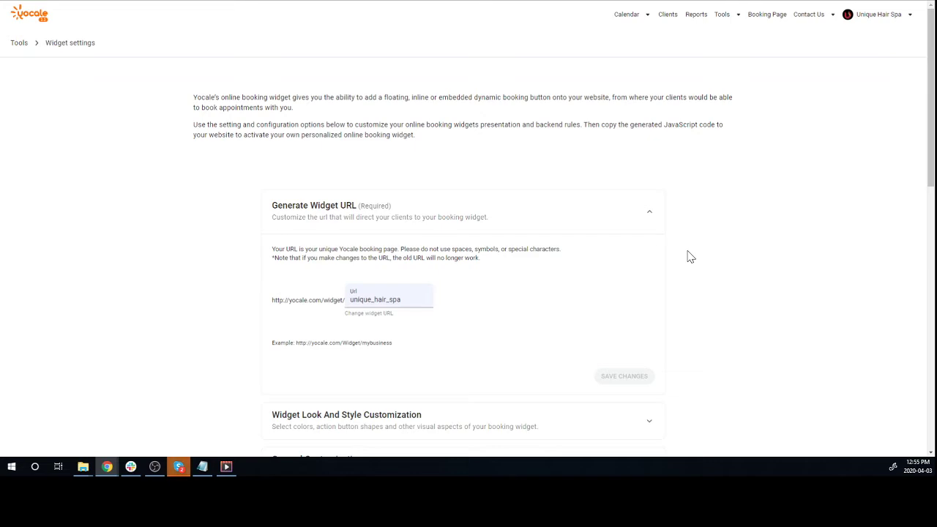
scroll(690, 262, down, 1)
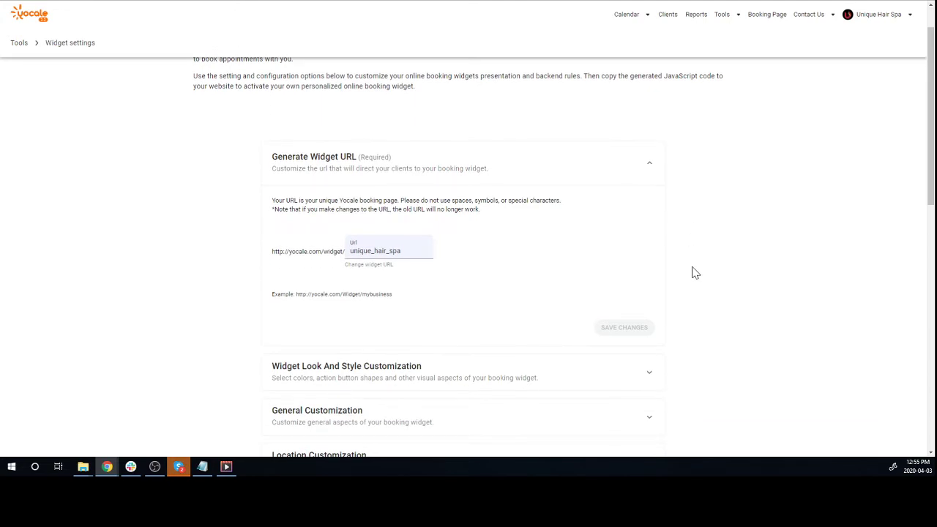
scroll(692, 272, down, 2)
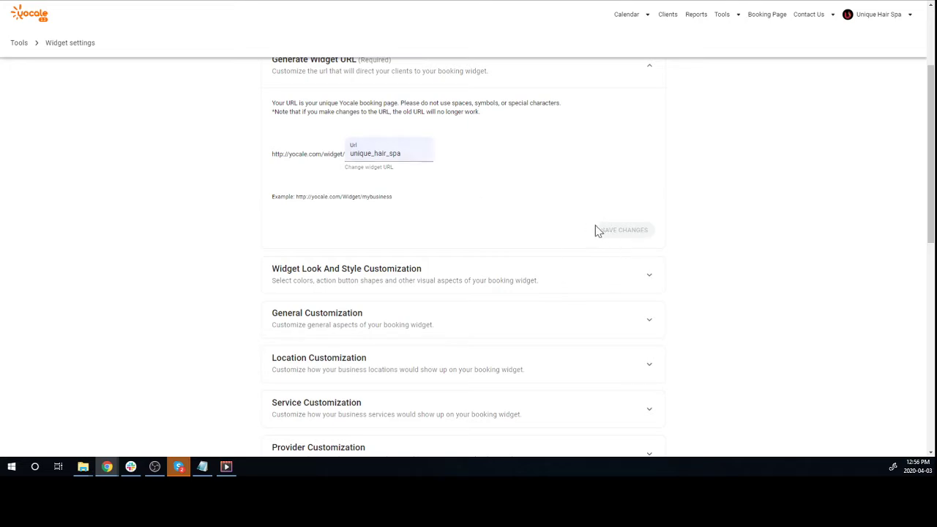
scroll(204, 268, down, 1)
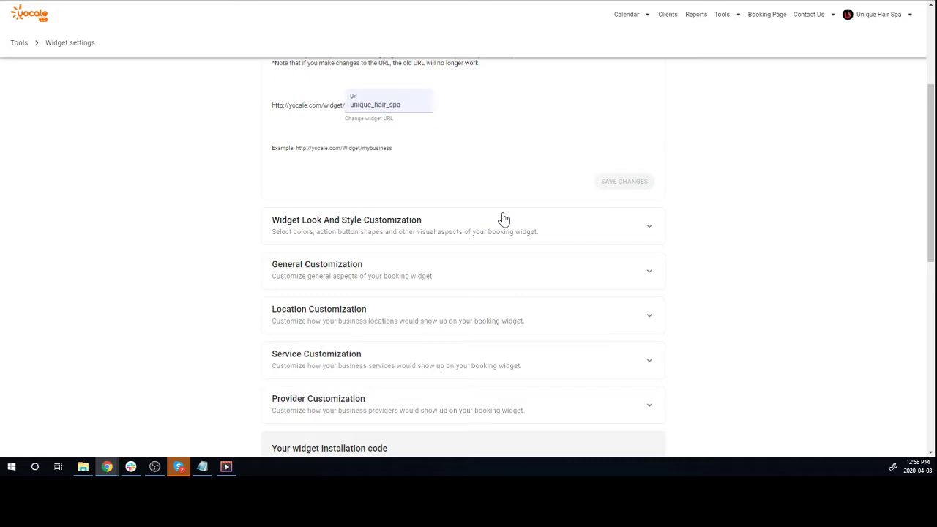
In Widget Look And Style Customization, try blue main colours, then keep the widget red.
click(502, 219)
scroll(227, 293, down, 1)
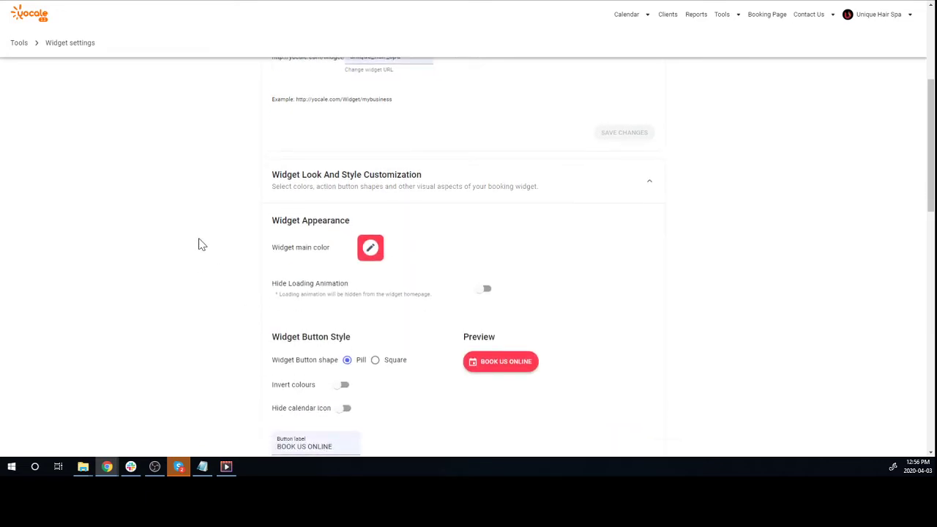
click(371, 249)
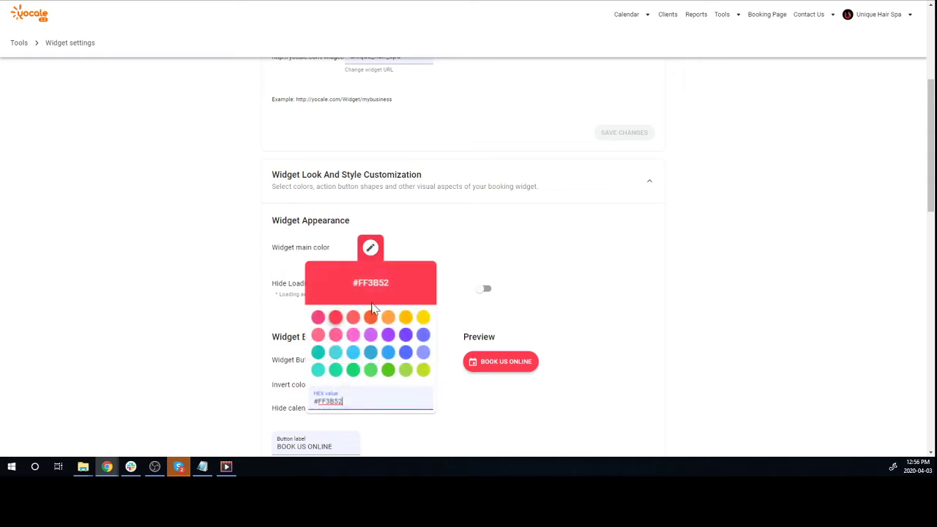
click(371, 352)
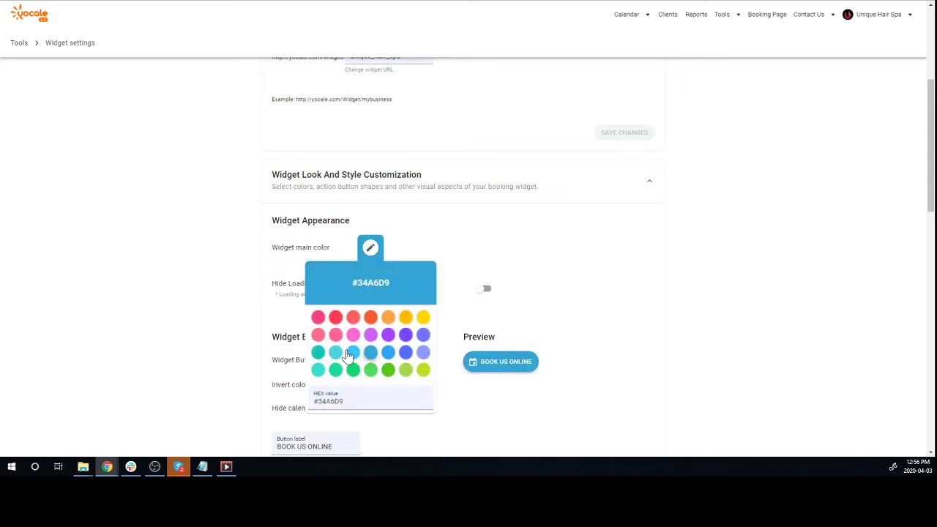
click(353, 352)
drag(344, 401, 313, 401)
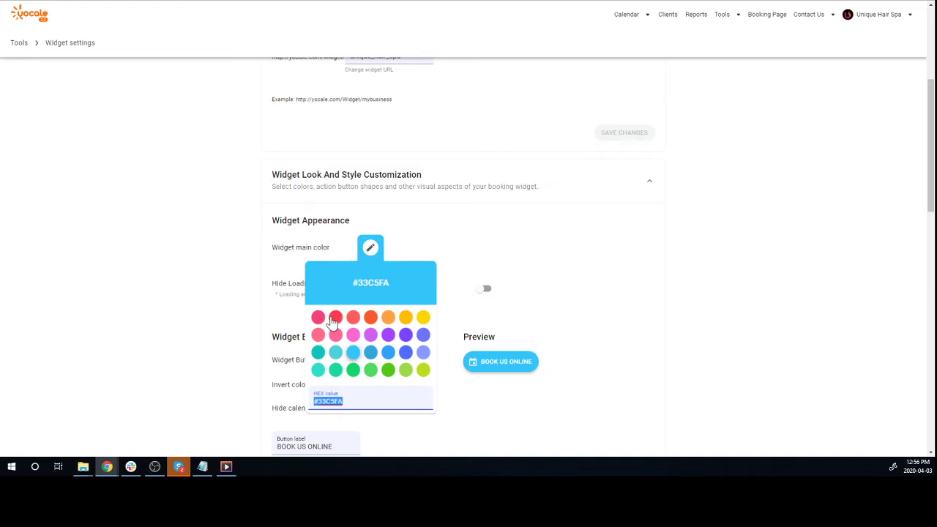
click(335, 316)
click(411, 246)
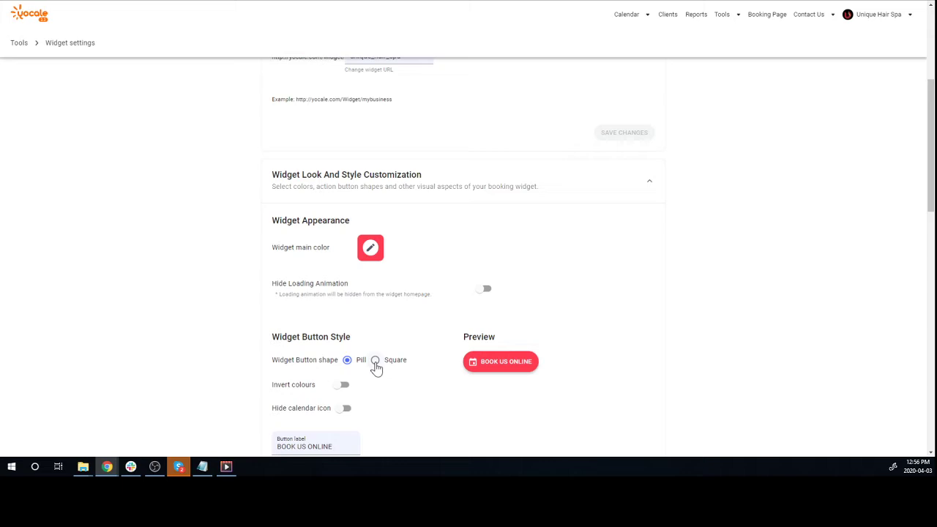
Make the booking button Square, keep its BOOK US ONLINE label, and save the changes.
click(375, 364)
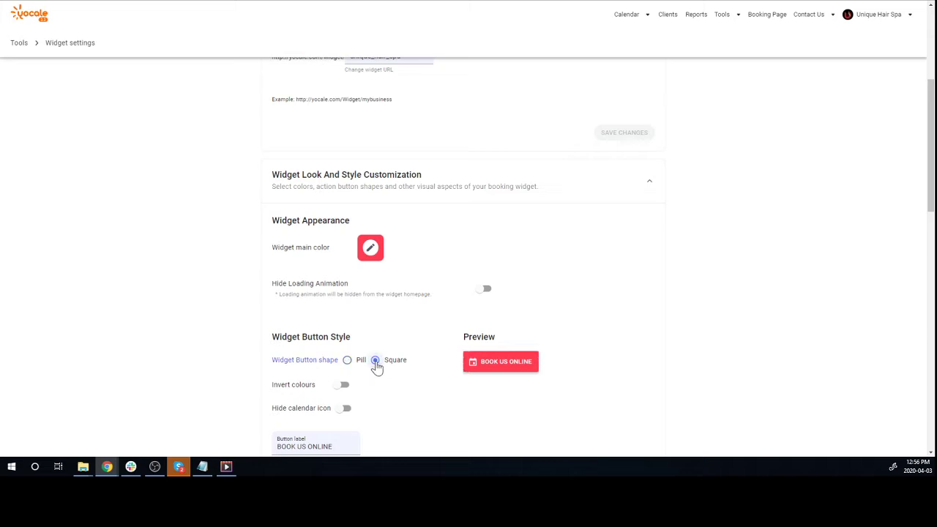
scroll(391, 332, down, 2)
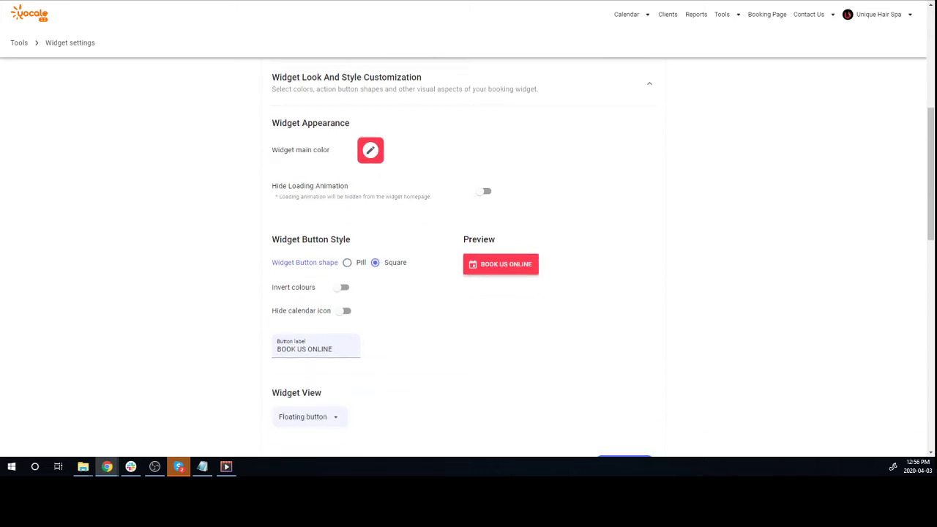
triple_click(305, 349)
key(ctrl+c)
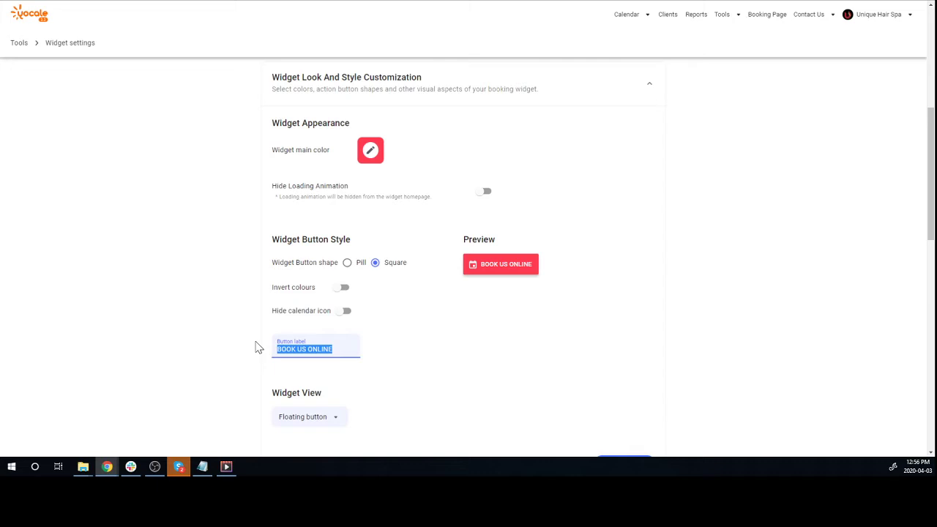
text(Book)
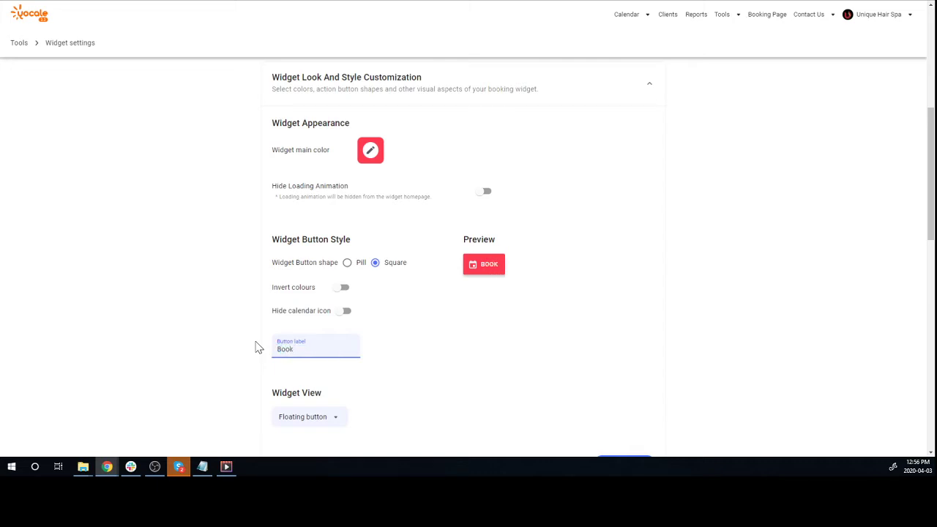
key(ctrl+a)
key(ctrl+v)
click(589, 273)
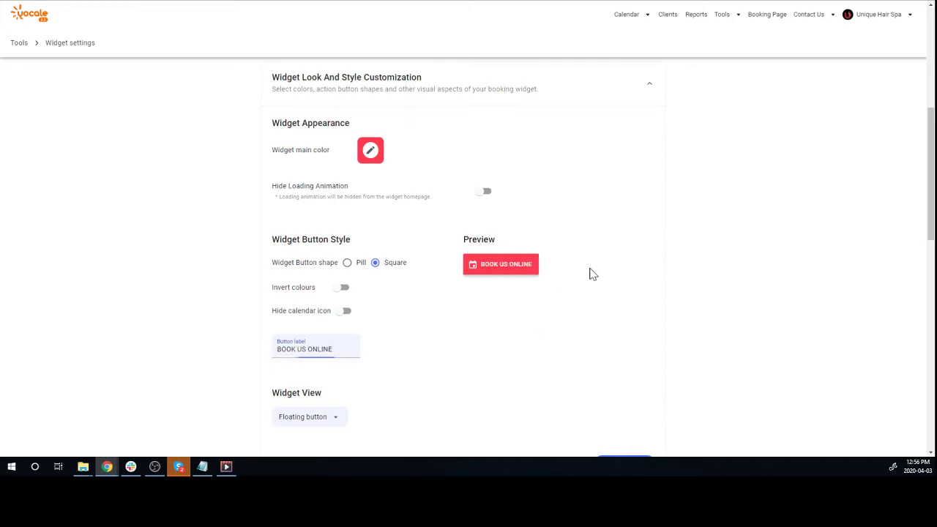
scroll(593, 280, down, 2)
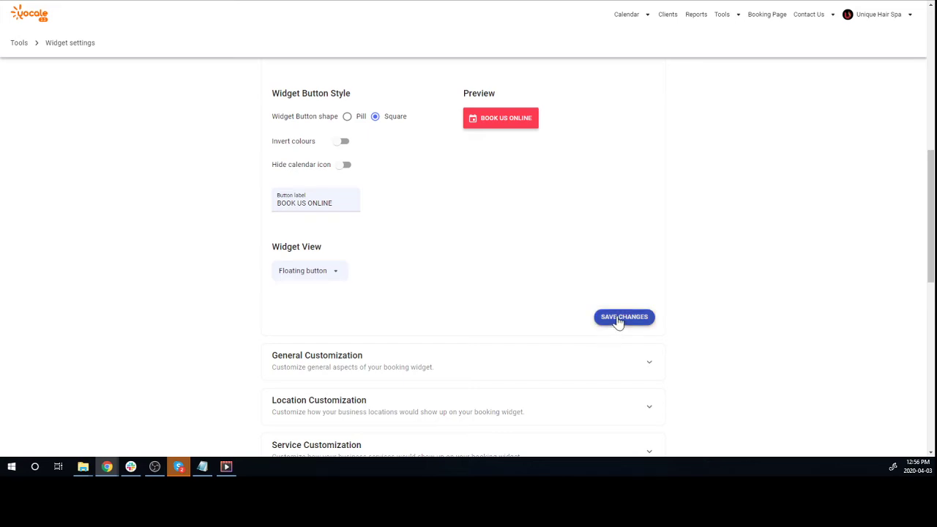
click(618, 319)
Expand the General, Location and Service Customization sections to review service price, duration and multi-service toggles.
scroll(337, 243, down, 2)
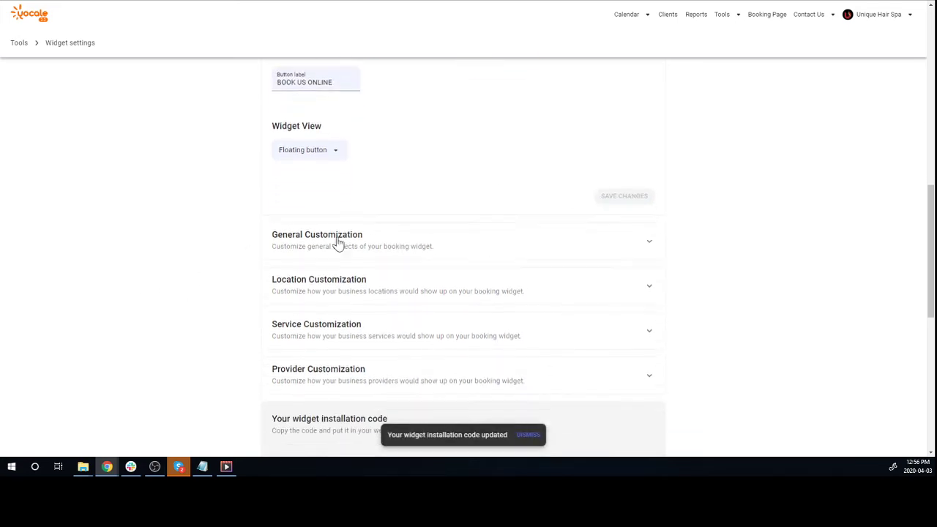
scroll(352, 212, down, 1)
click(459, 169)
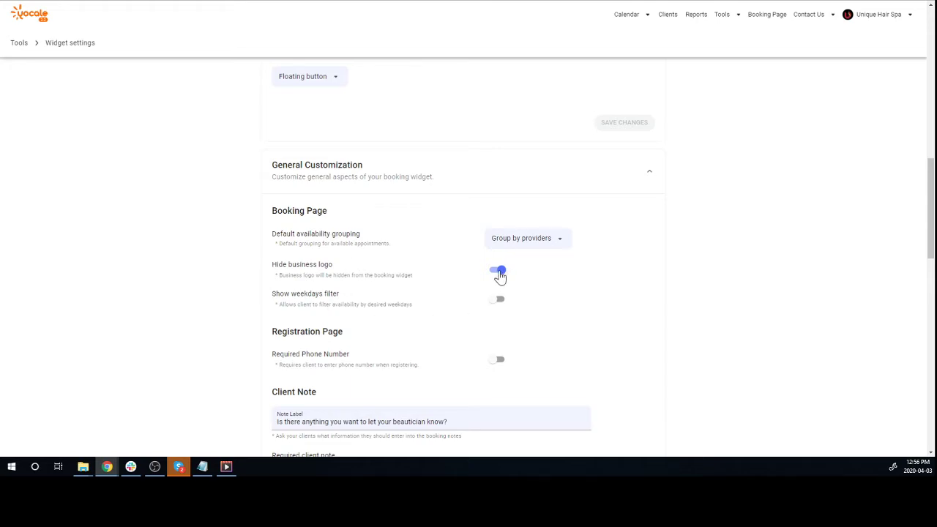
scroll(256, 265, down, 3)
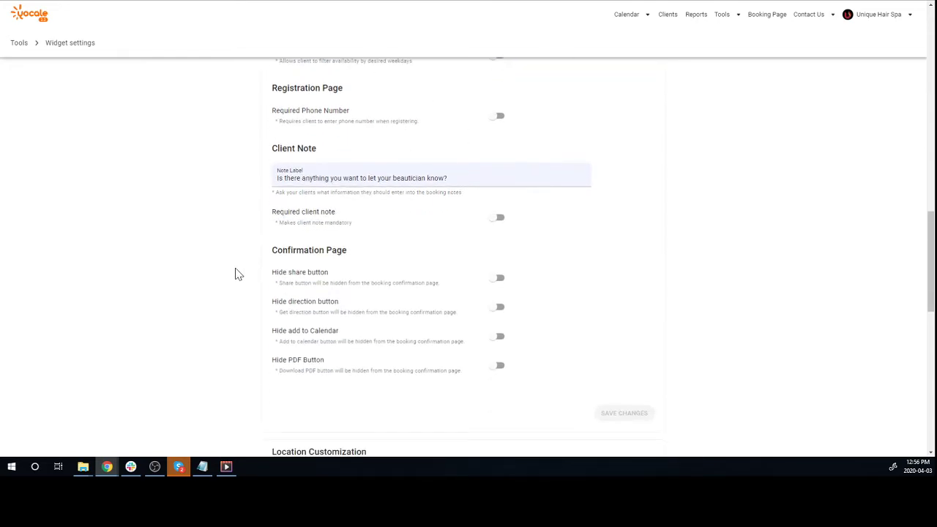
scroll(234, 275, down, 1)
scroll(241, 270, down, 2)
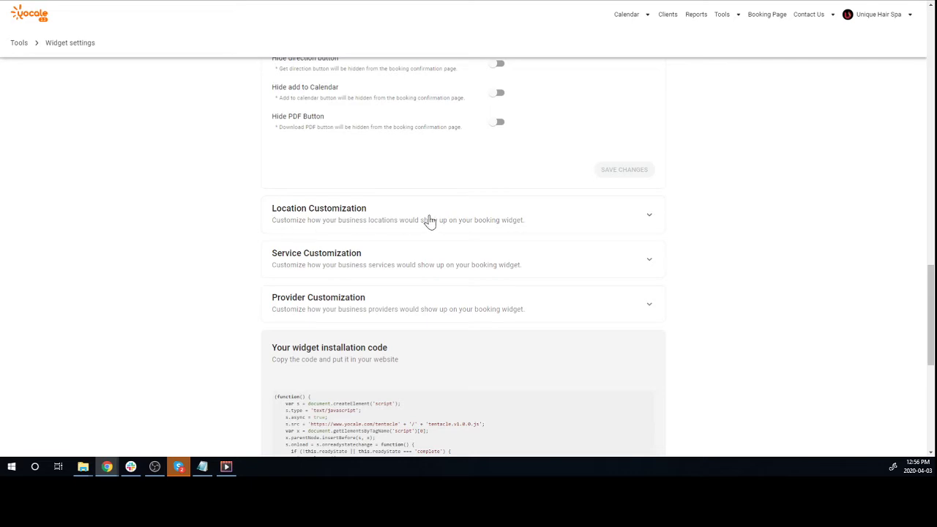
click(459, 223)
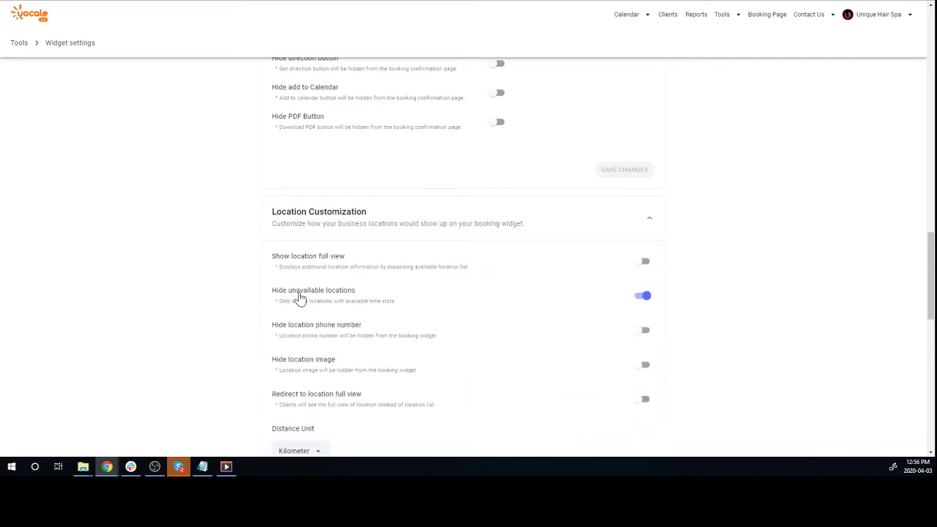
scroll(207, 276, down, 5)
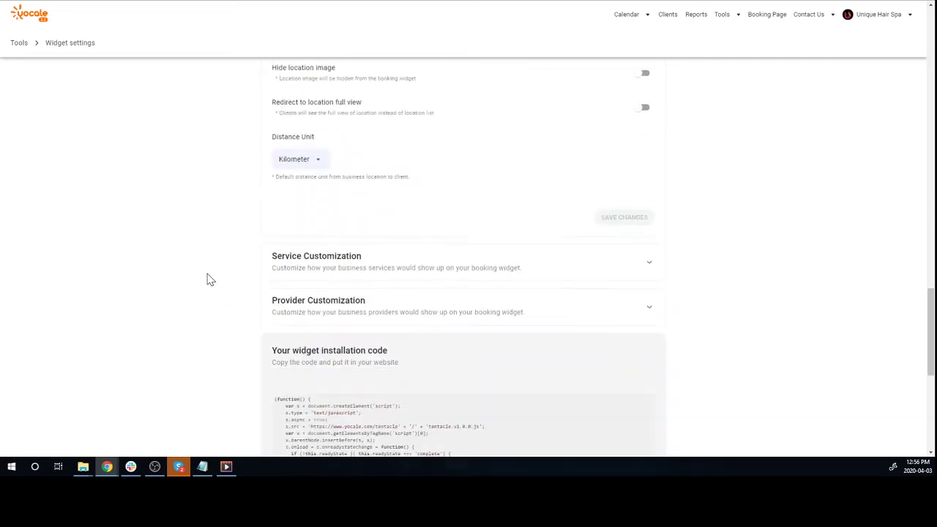
click(387, 166)
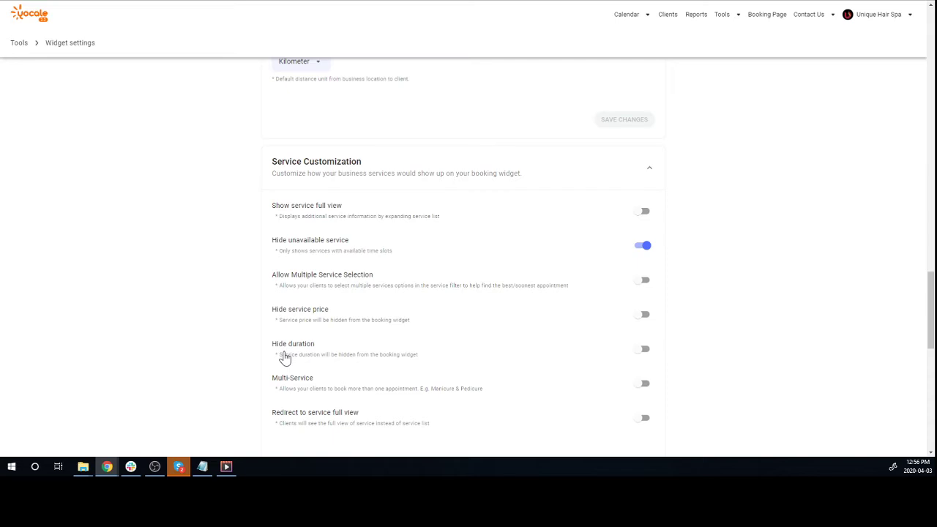
scroll(268, 292, down, 3)
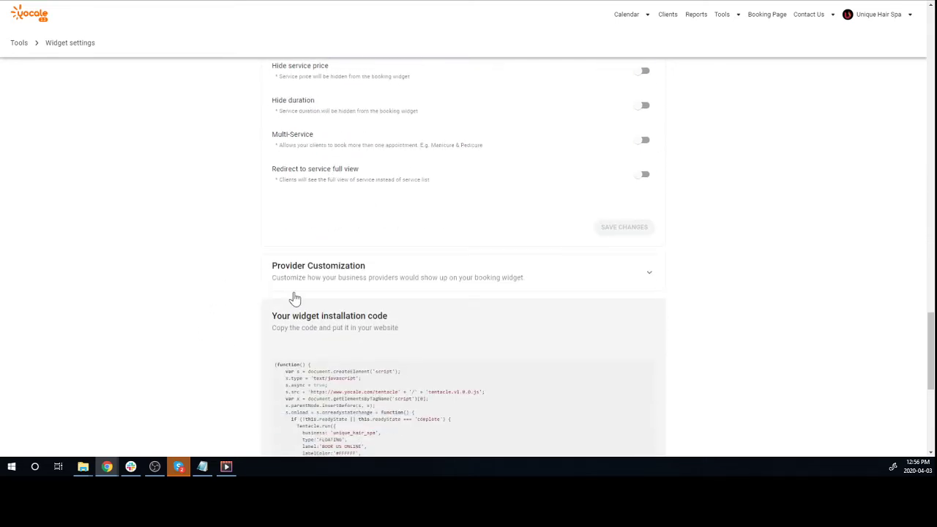
Expand Provider Customization and leave the provider label as Beautician.
click(409, 276)
scroll(389, 282, down, 2)
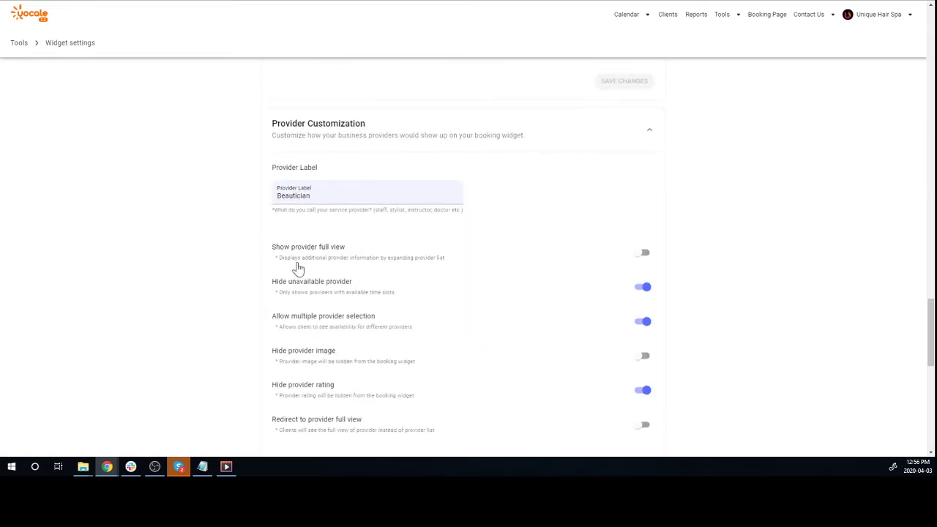
click(322, 196)
key(ctrl+a)
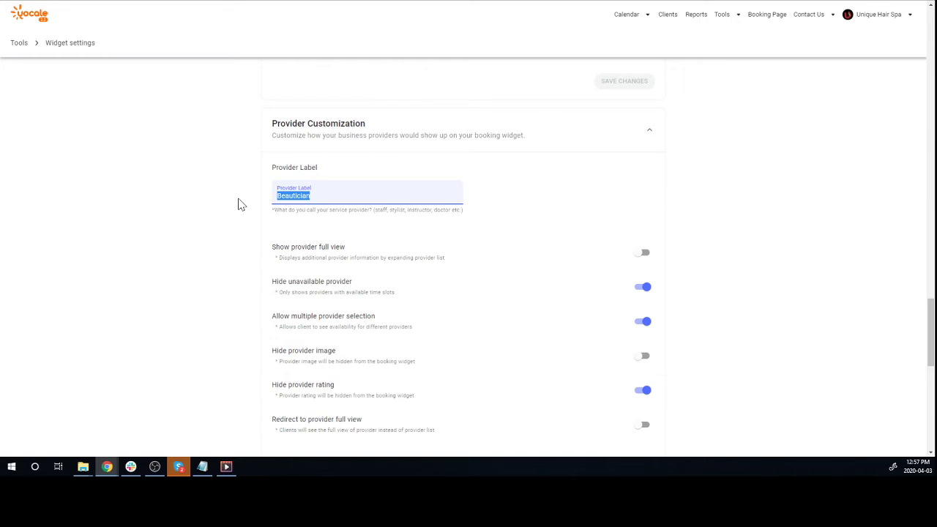
key(Right)
Copy the booking widget's installation code to the clipboard.
scroll(570, 227, down, 3)
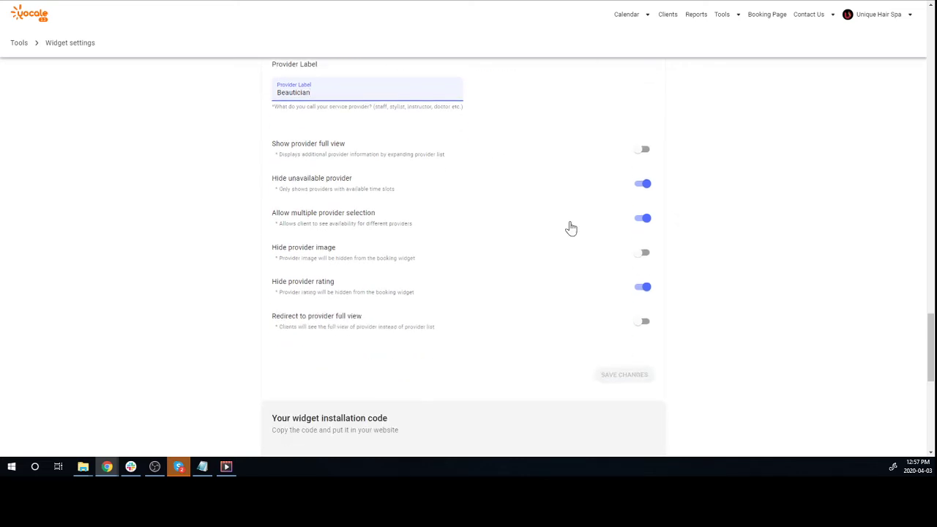
scroll(562, 322, down, 2)
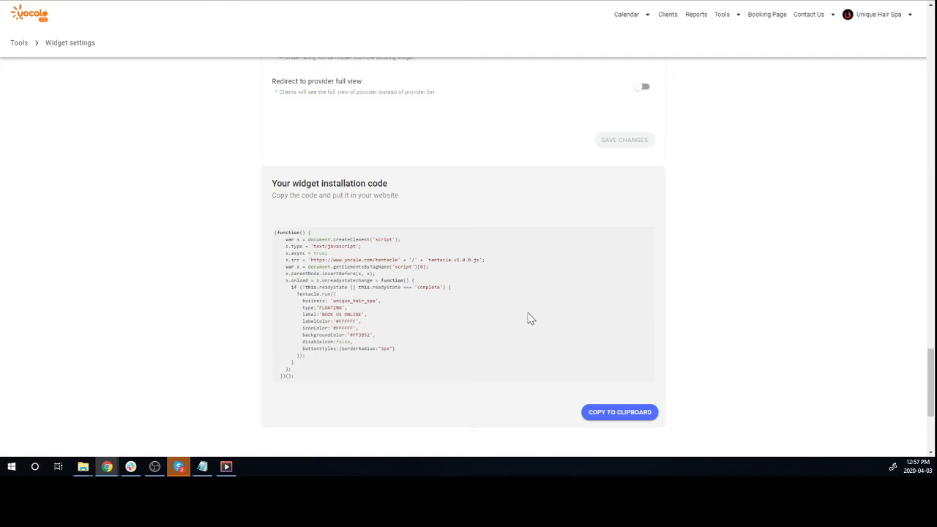
drag(295, 233, 398, 344)
click(418, 334)
click(619, 414)
In WordPress, search plugins for 'head', then install and activate Insert Headers and Footers.
key(ctrl+Tab)
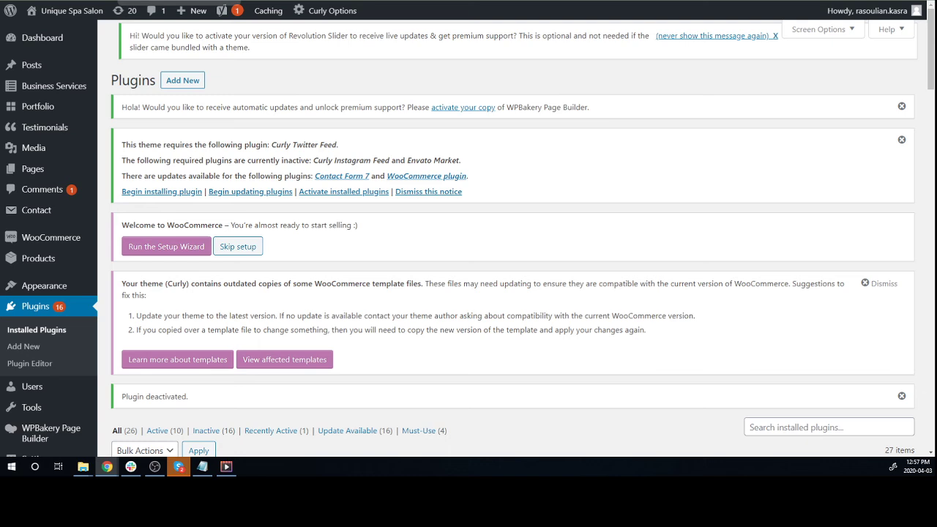
click(43, 309)
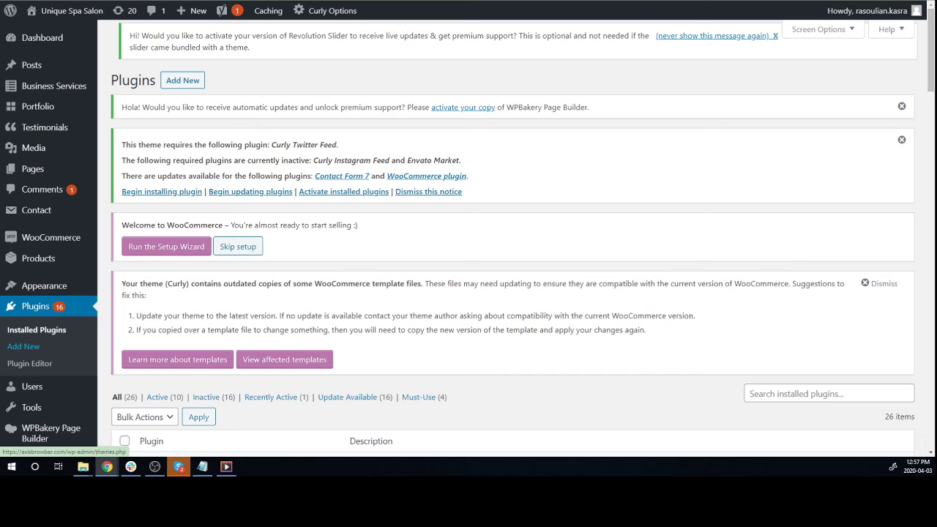
click(188, 84)
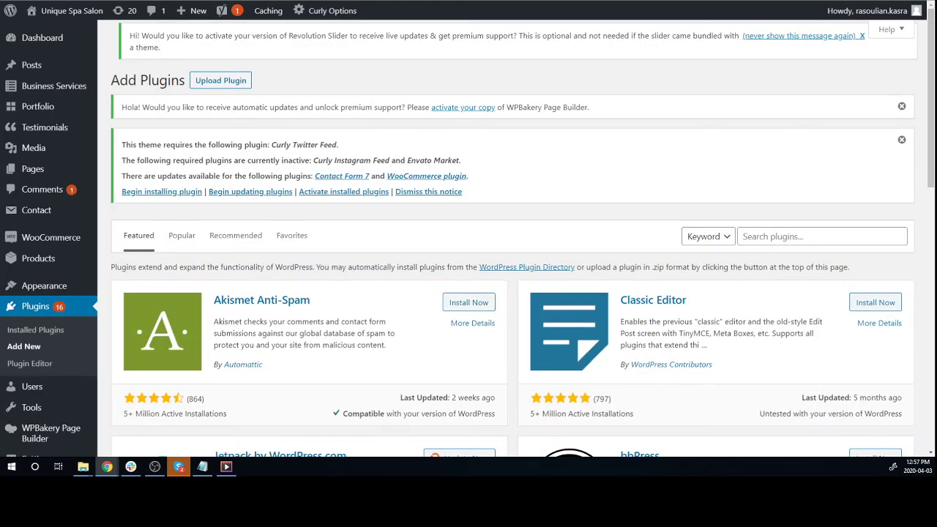
click(819, 236)
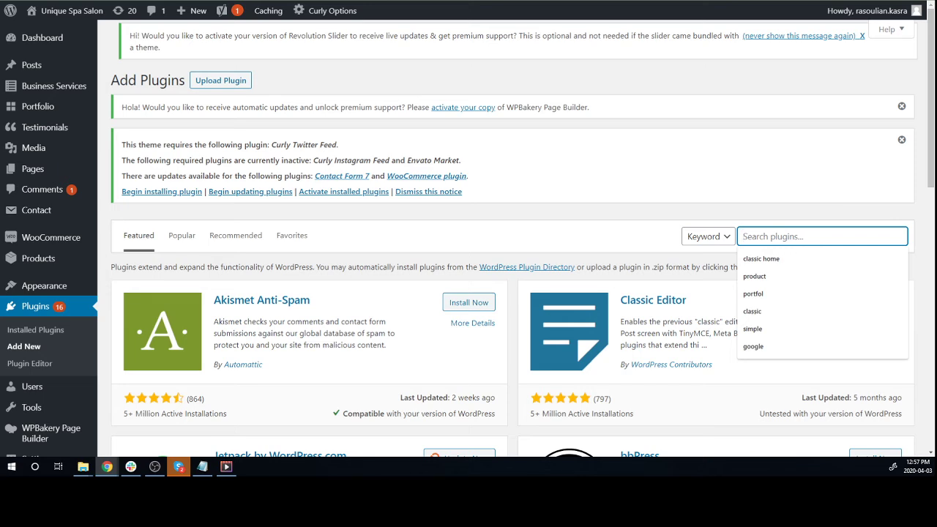
text(header)
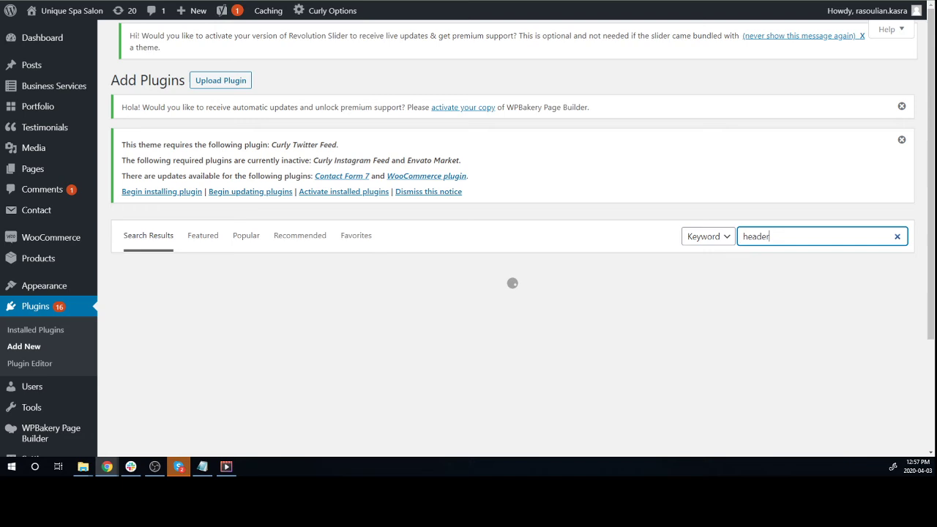
scroll(532, 272, down, 1)
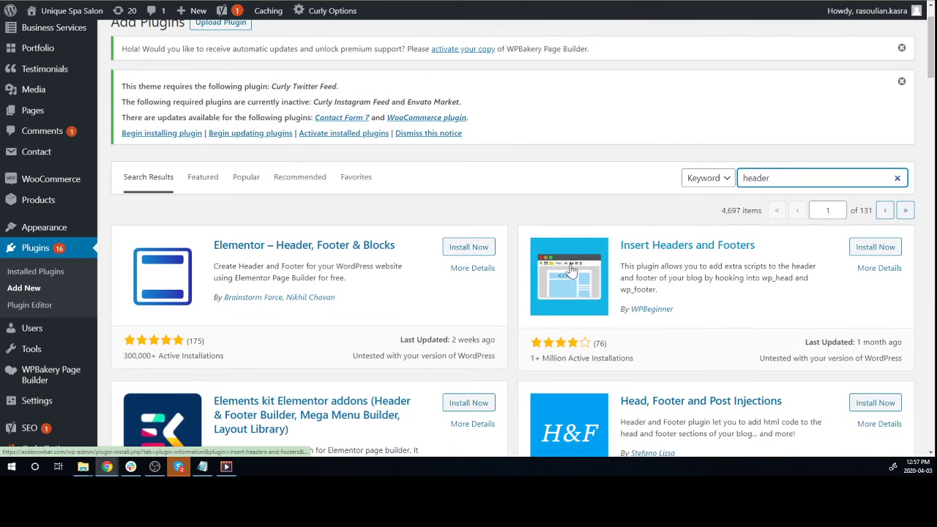
click(878, 248)
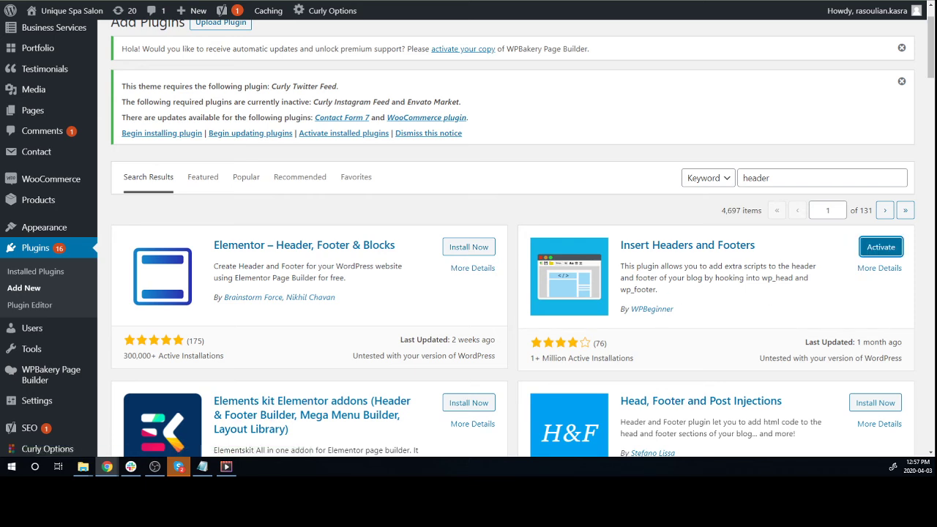
click(881, 249)
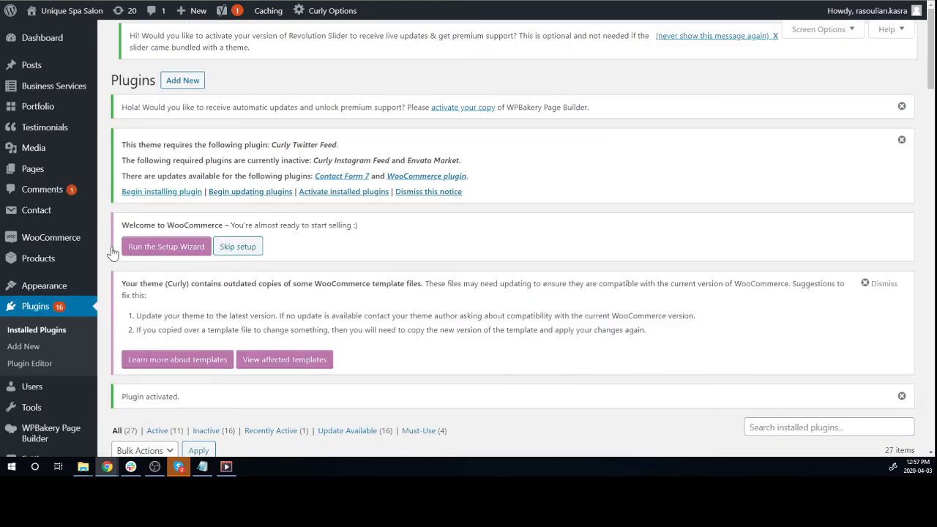
Open the Insert Headers and Footers settings page in WordPress.
scroll(48, 297, down, 2)
mouse_move(59, 314)
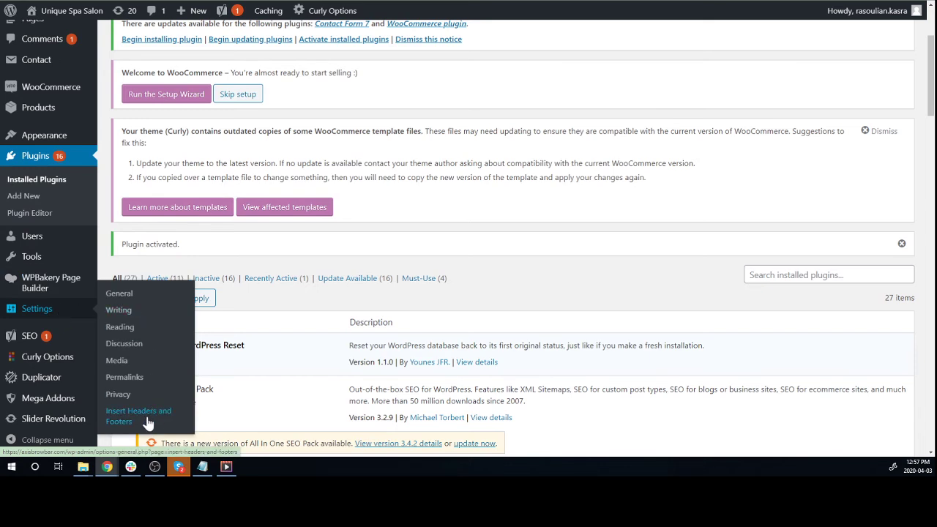
click(147, 423)
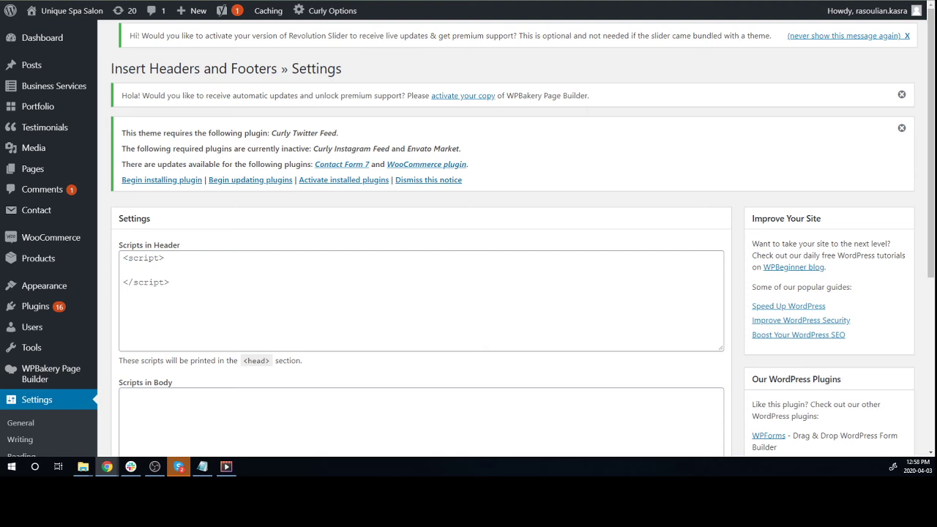
Paste the Yocale widget code into Scripts in Header and save the settings.
click(131, 258)
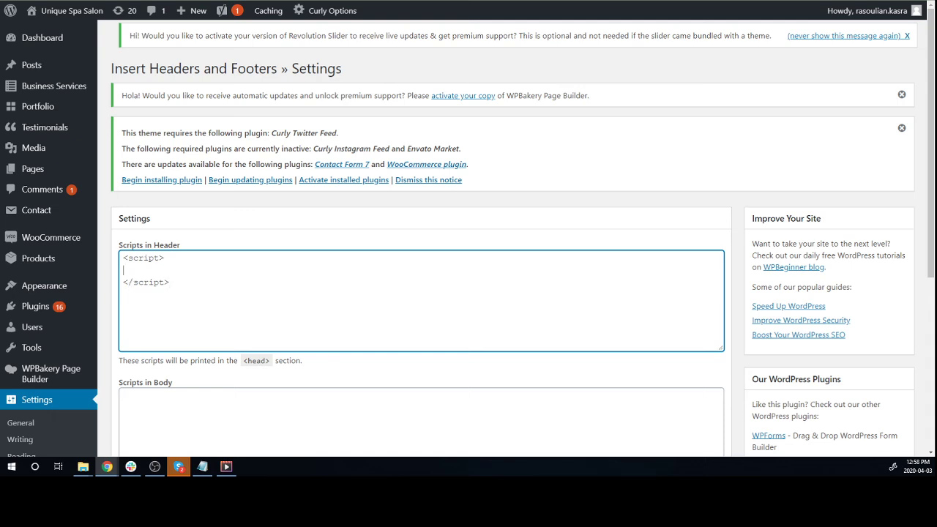
key(Return)
right_click(181, 269)
click(231, 345)
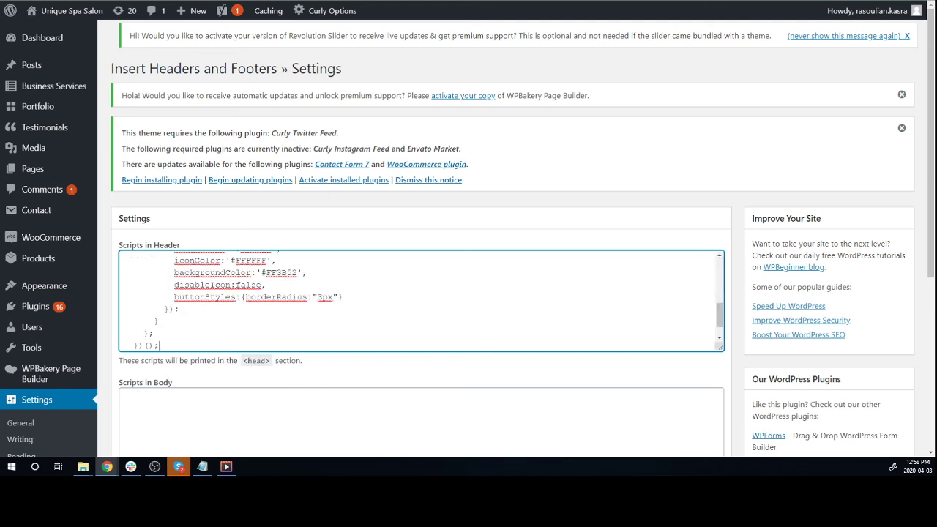
scroll(421, 300, up, 2)
scroll(421, 300, down, 3)
scroll(110, 292, down, 1)
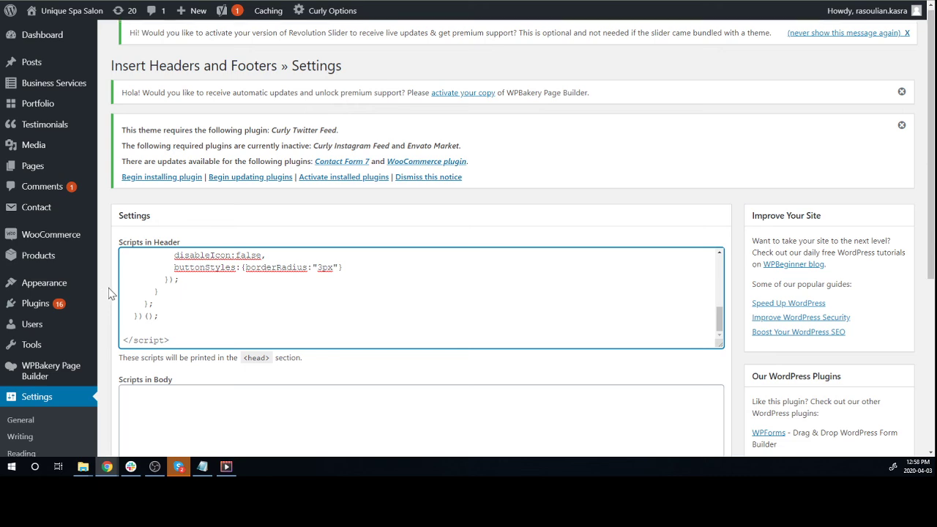
scroll(109, 292, down, 4)
click(133, 369)
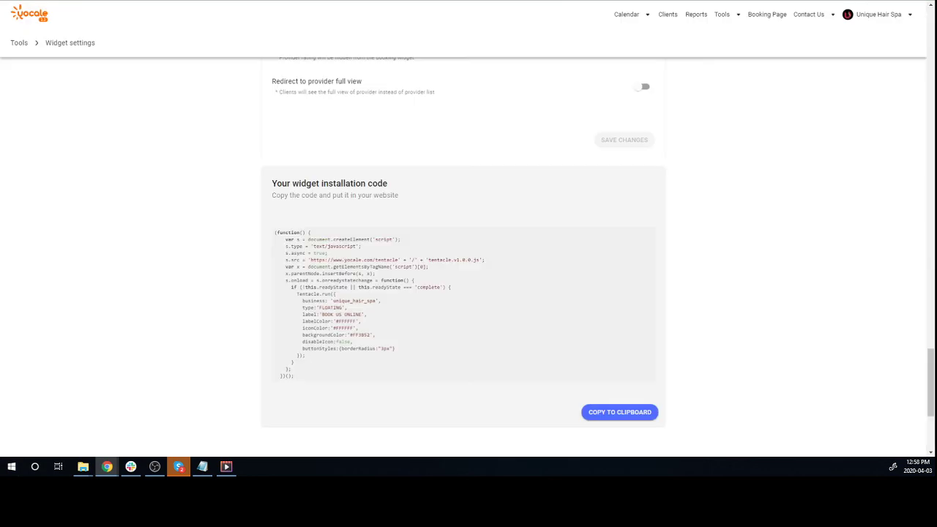
Back in Yocale, bring up the Calendar menu choices.
click(634, 35)
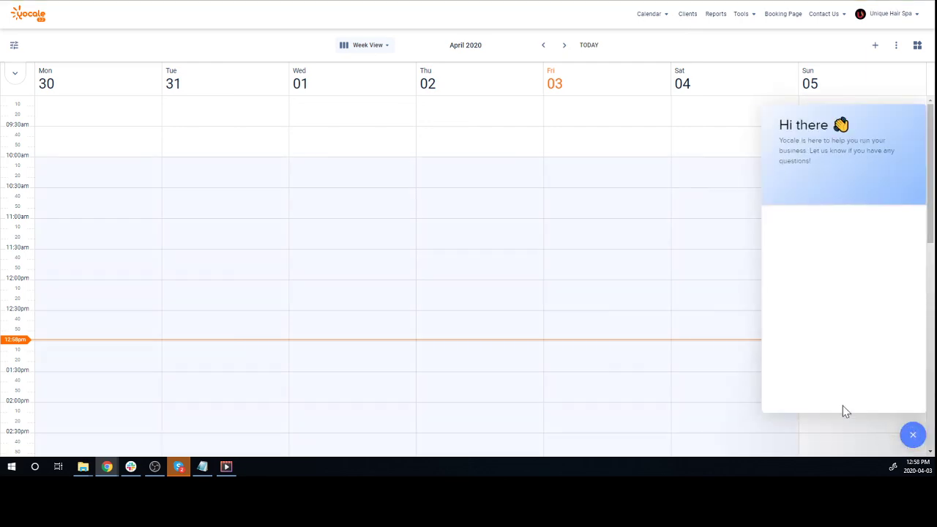
Start a new support chat conversation and type the test message 'HEllo'.
click(794, 246)
text(HEllo)
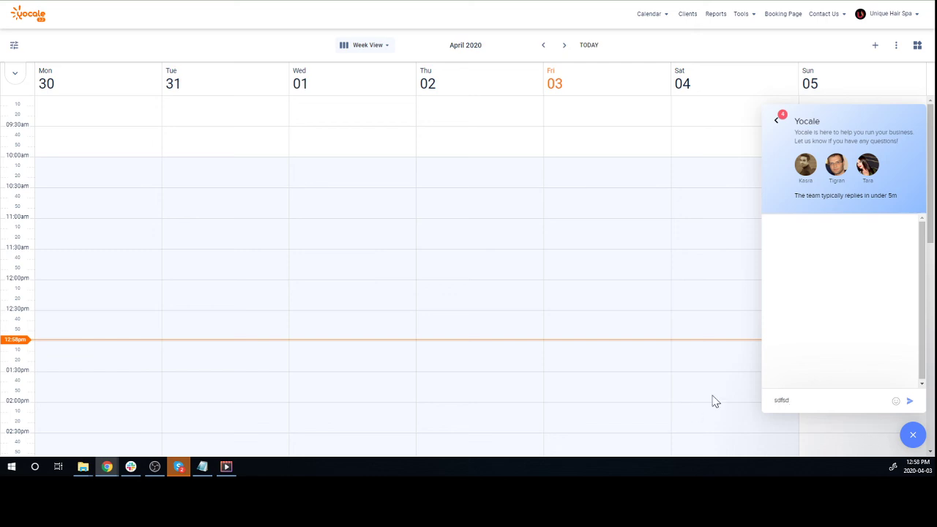
key(ctrl+a)
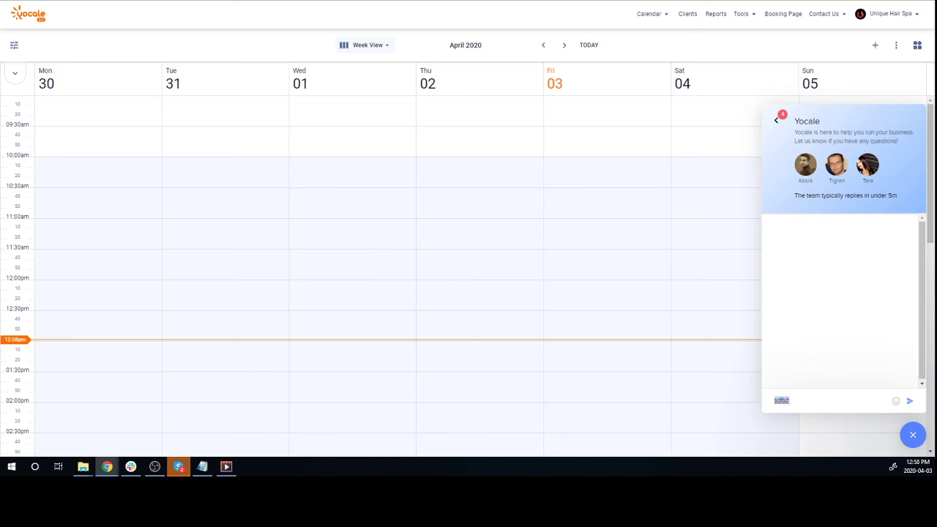